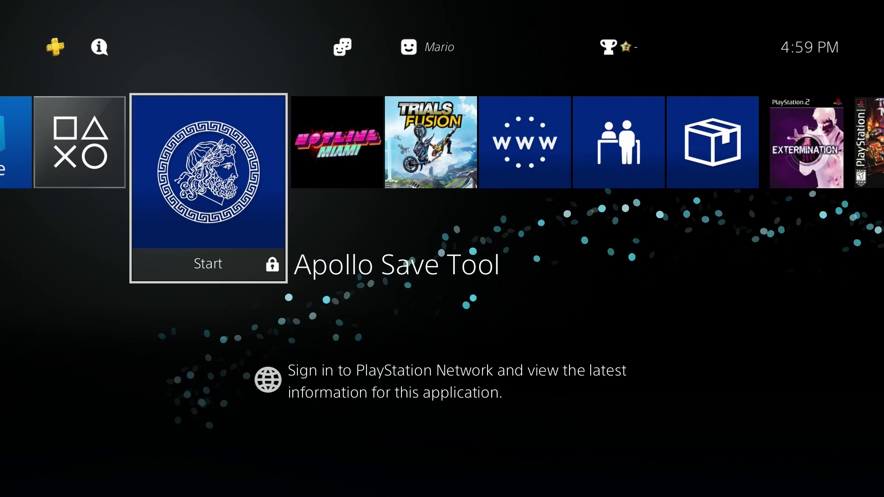
Browse the home-screen app row past Apollo Save Tool, then return to What's New
key(Left)
key(Left)
key(Right)
key(Right)
key(Right)
key(Right)
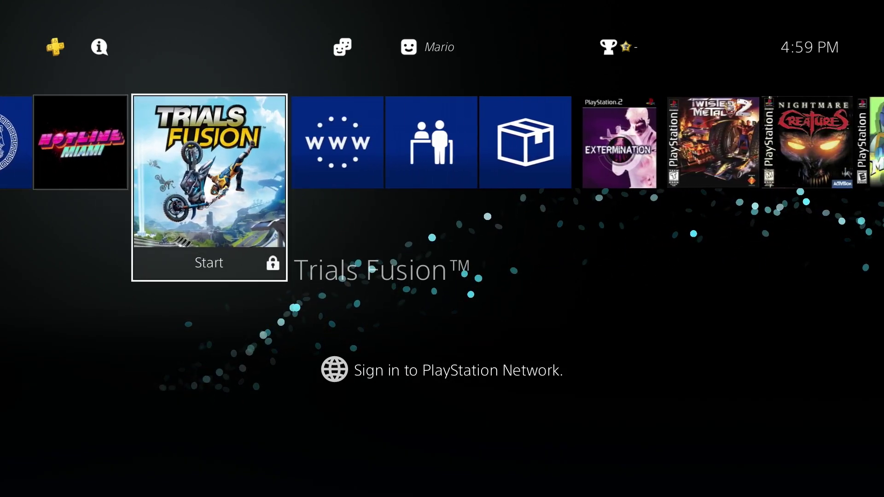
key(Right)
key(Right)
key(Right)
key(Right)
key(Right)
key(Right)
key(Right)
key(Right)
key(Left)
key(Left)
key(Left)
key(Left)
key(Left)
key(Left)
key(Left)
key(Left)
key(Left)
key(Left)
key(Left)
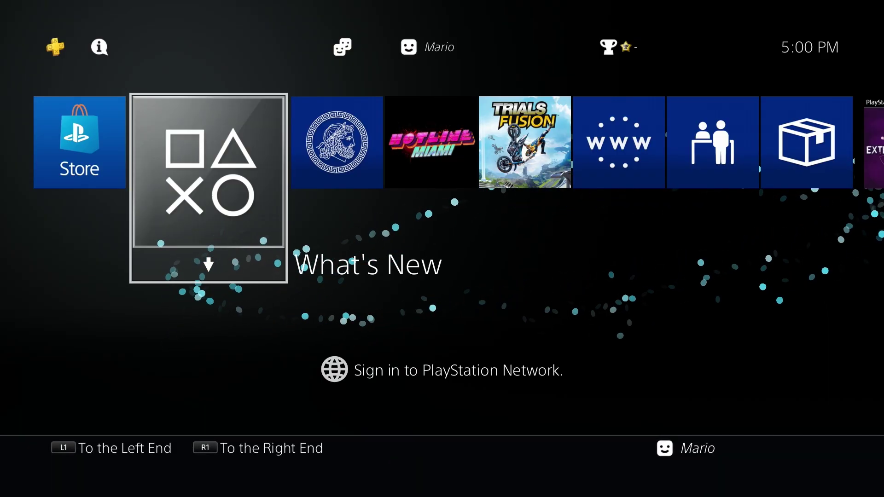
key(Right)
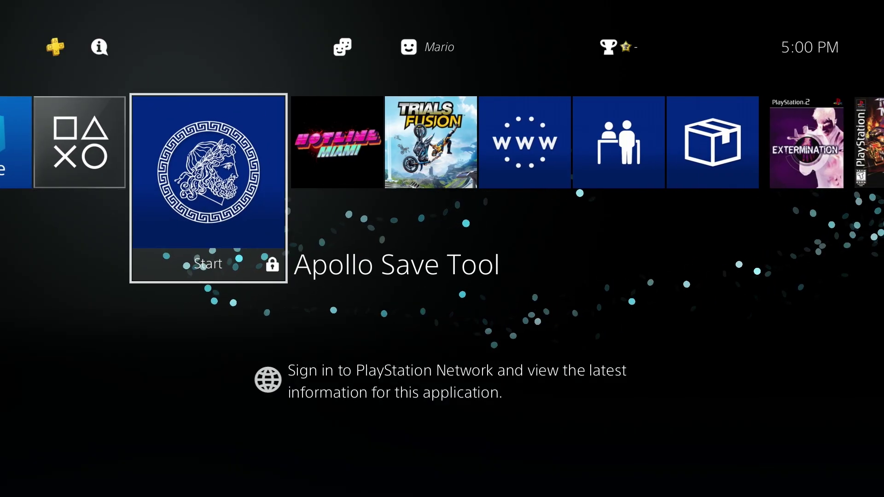
key(Left)
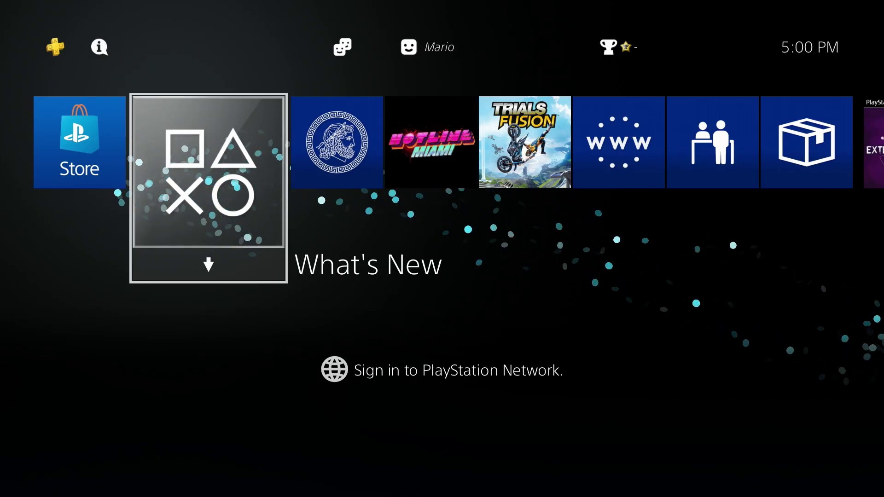
Open Settings > Network and look over Test Internet Connection and Connect to the Internet
key(Up)
key(Right)
key(Right)
key(Right)
key(Right)
key(Right)
key(Right)
key(Right)
key(Return)
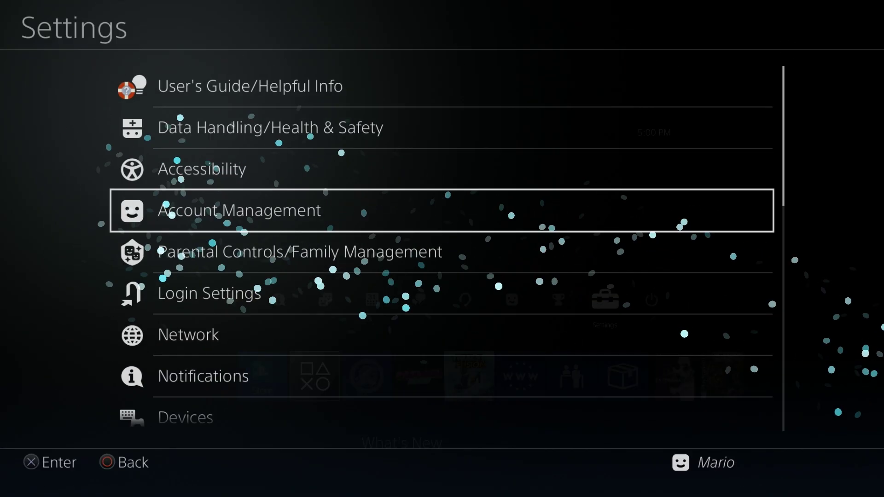
key(Down)
key(Down)
key(Down)
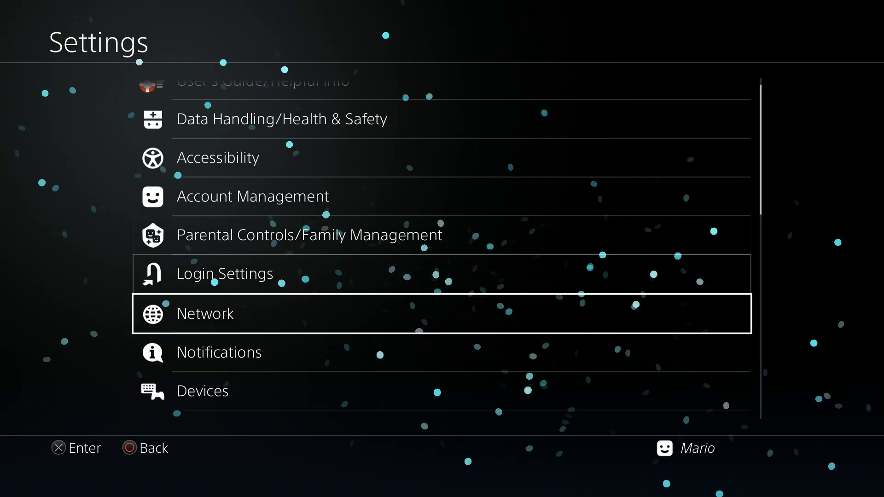
key(Return)
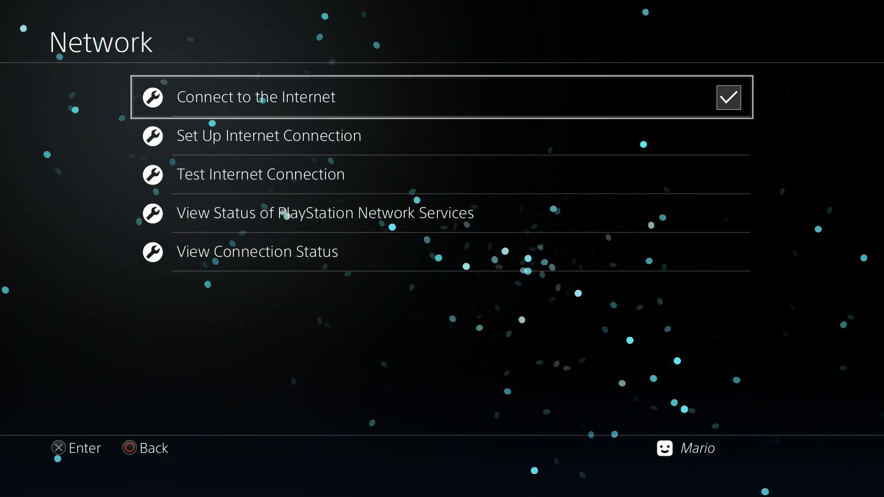
key(Down)
key(Down)
key(Down)
key(Up)
key(Up)
key(Up)
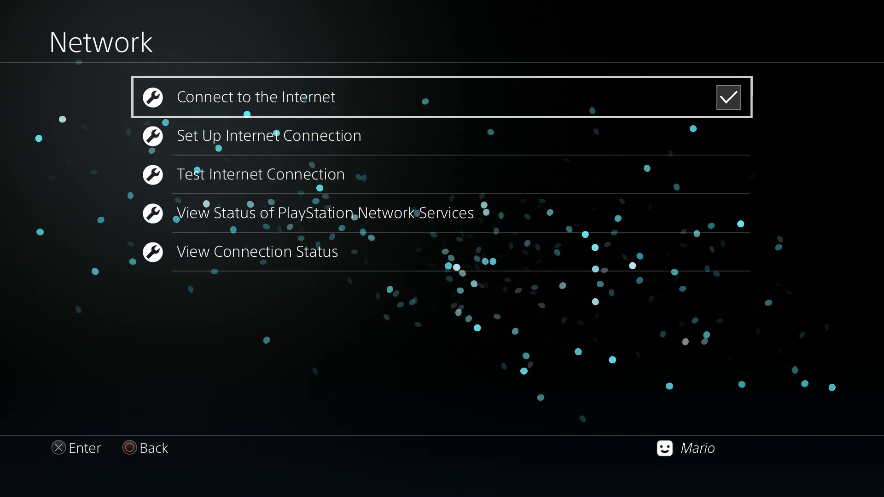
Back out to the Settings list and open the User's Guide/Helpful Info online manual
key(Escape)
key(Up)
key(Up)
key(Up)
key(Up)
key(Up)
key(Up)
key(Return)
key(Return)
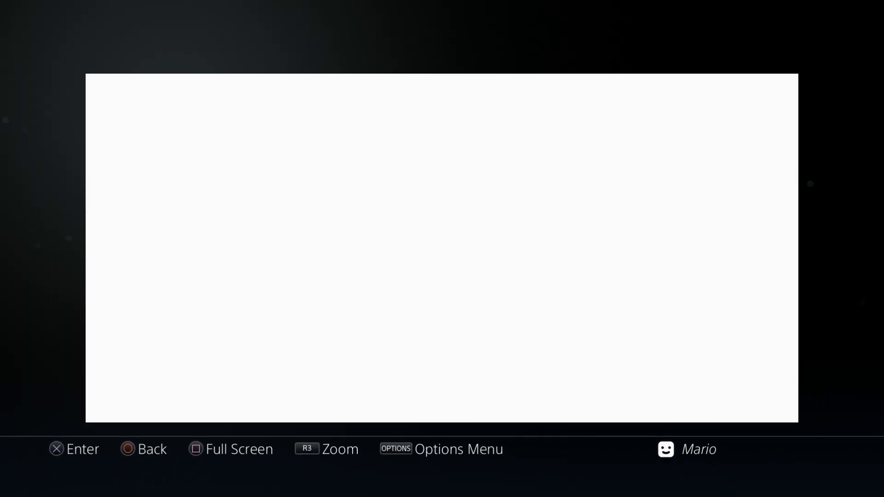
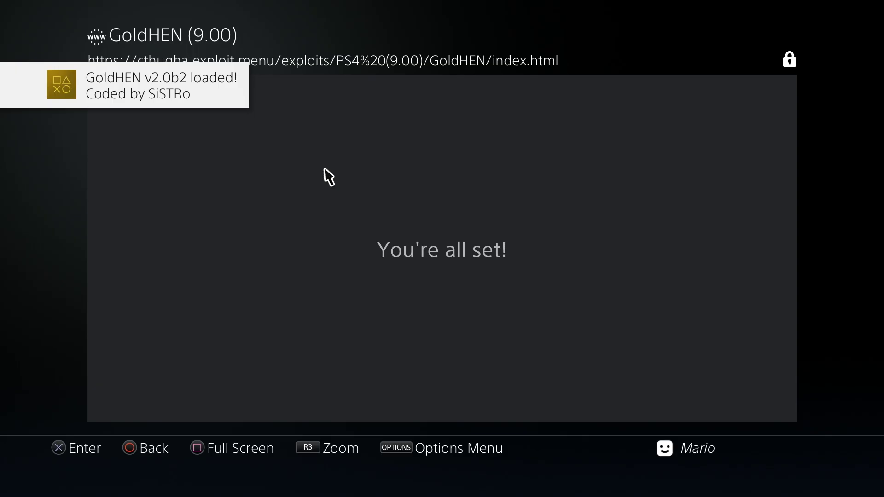
Enable the FTP server under Settings > GoldHEN on the PS4
key(Escape)
key(Up)
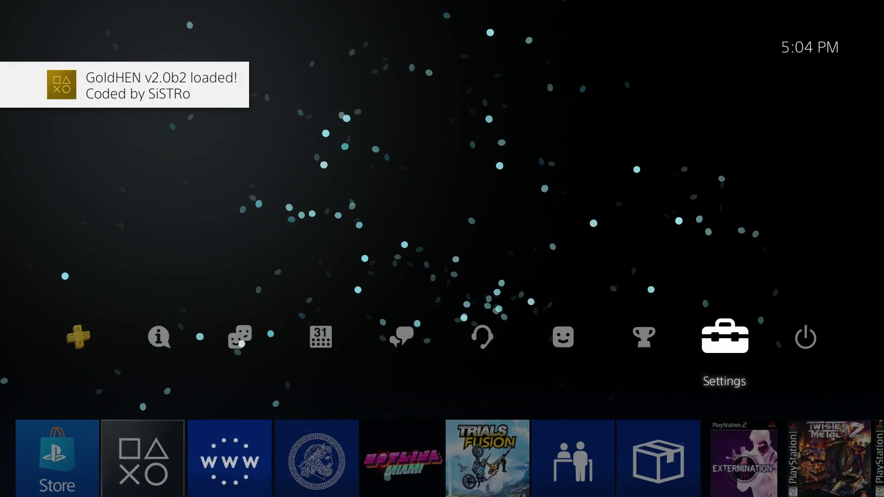
key(Return)
key(Up)
key(Up)
key(Up)
key(Up)
key(Return)
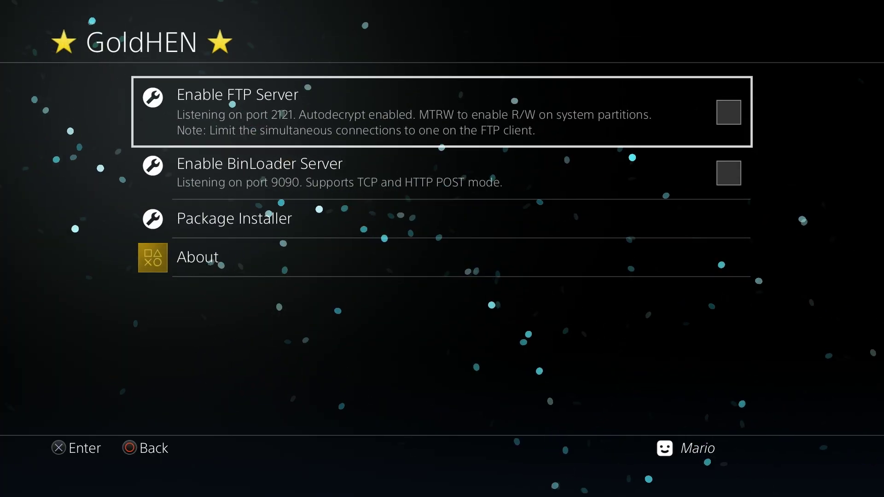
key(Return)
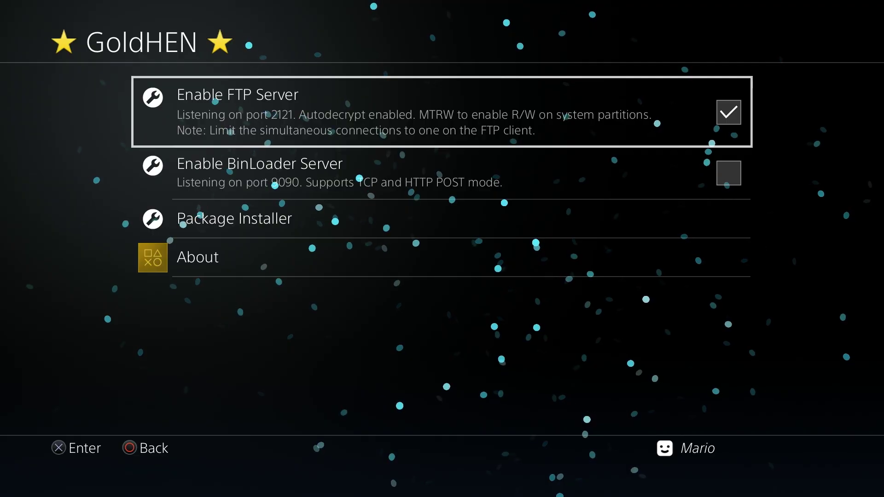
Back out to the PS4 home screen with the Internet Browser tile focused
key(Escape)
key(Right)
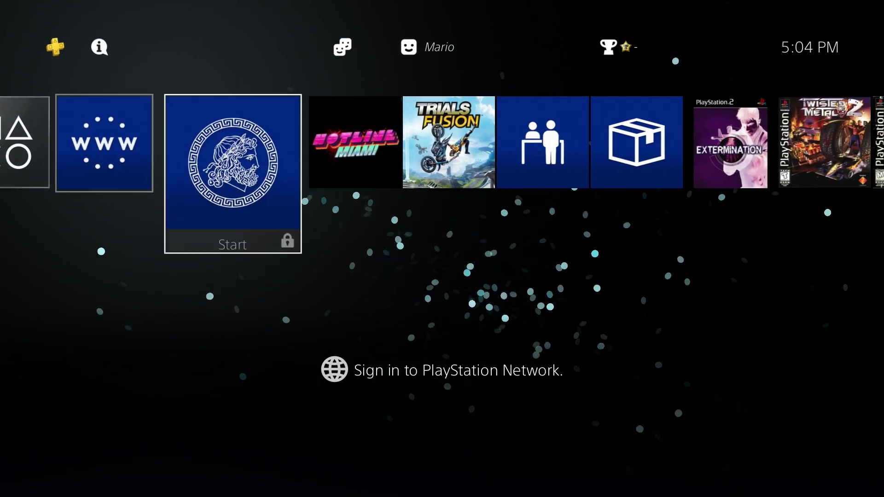
key(Right)
key(Right)
key(Left)
key(Left)
key(Left)
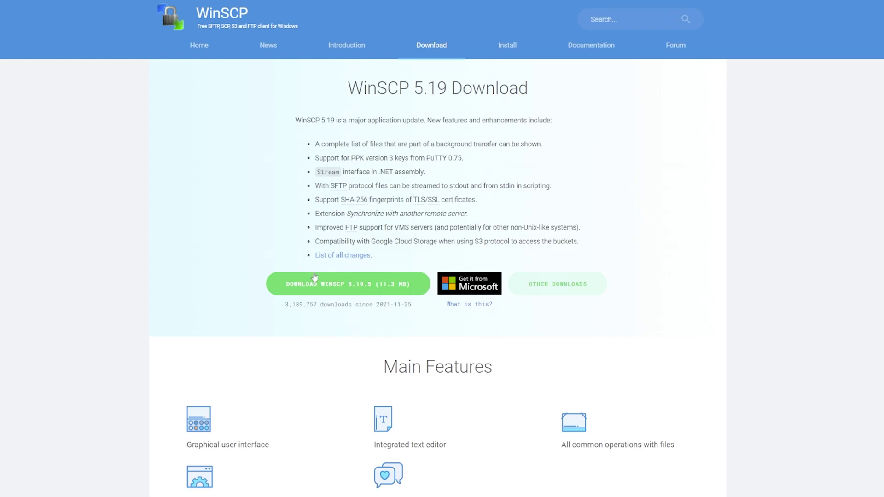
Get the WinSCP setup file from winscp.net's green DOWNLOAD NOW button
click(314, 277)
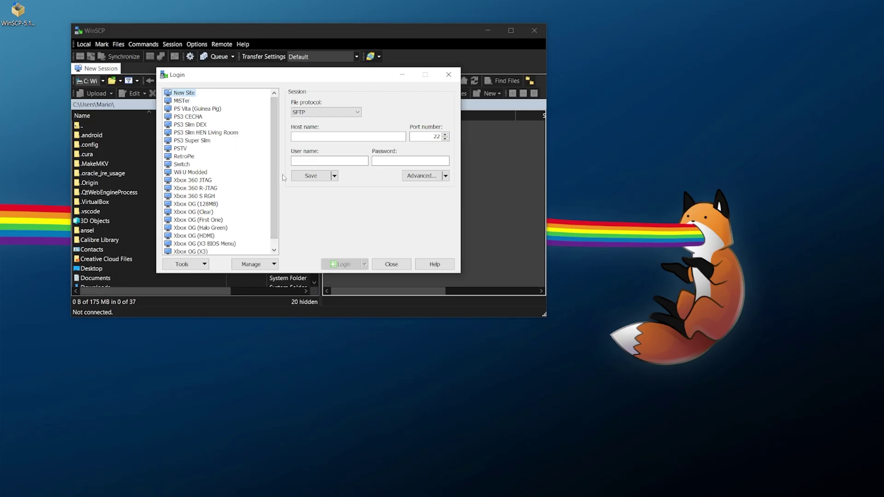
Choose FTP as the Login dialog's file protocol
click(319, 115)
click(306, 136)
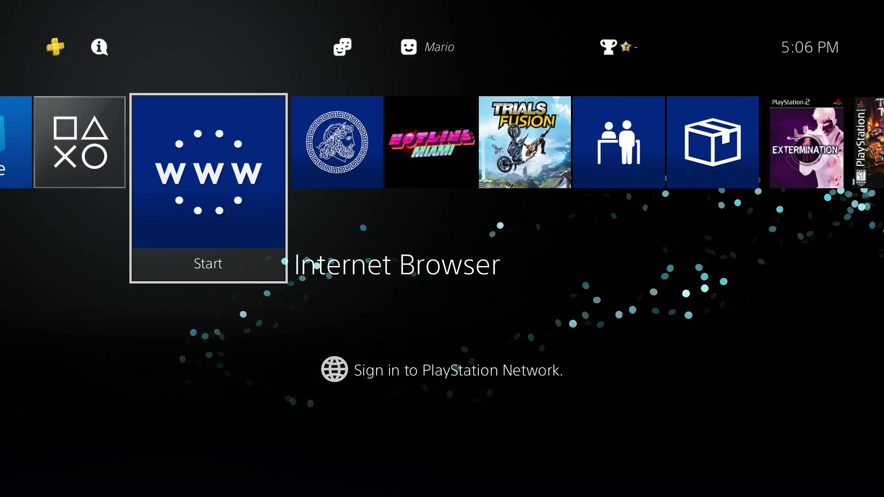
Open Settings > System > System Information on the PS4 to view console details
key(Up)
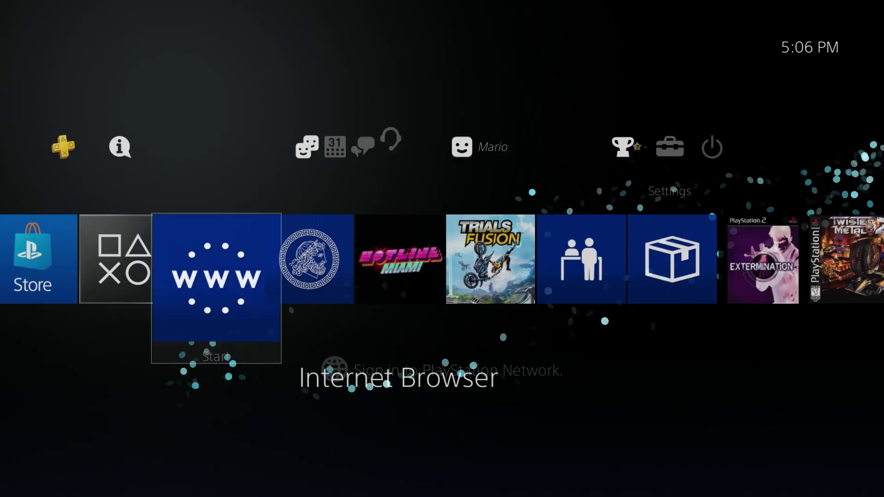
key(Return)
key(Down)
key(Down)
key(Down)
key(Down)
key(Down)
key(Down)
key(Down)
key(Down)
key(Down)
key(Down)
key(Down)
key(Down)
key(Down)
key(Down)
key(Down)
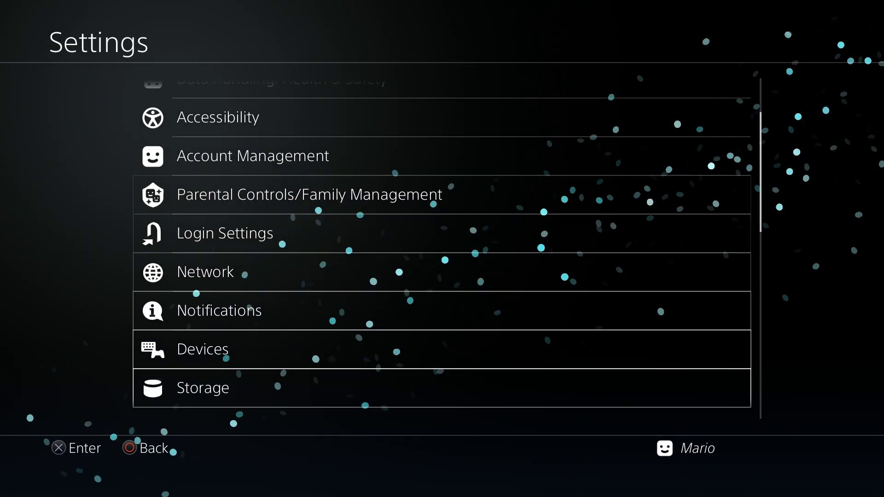
key(Down)
key(Down)
key(Down)
key(Down)
key(Up)
key(Up)
key(Return)
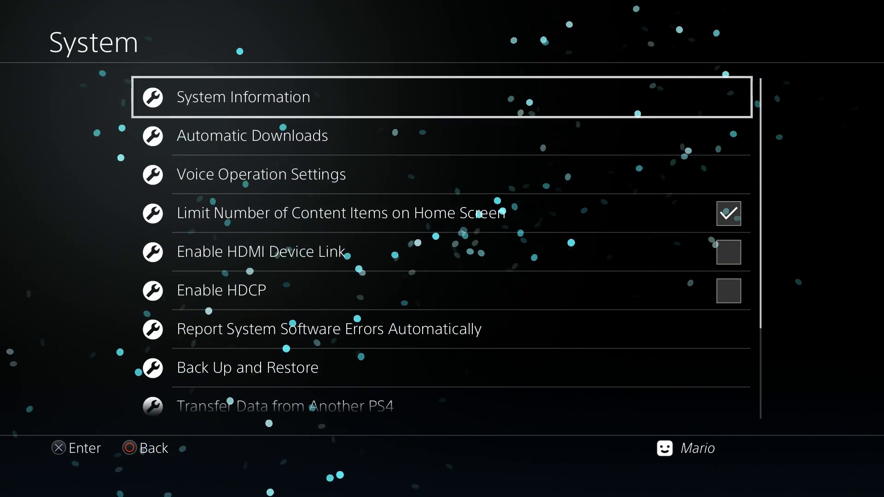
key(Return)
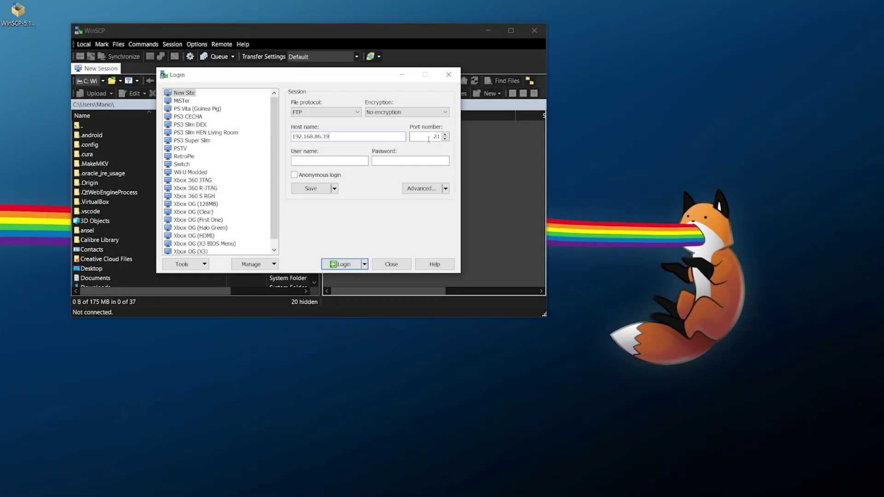
Set the port number to 2121 and enable anonymous login
double_click(428, 137)
text(2121)
click(305, 177)
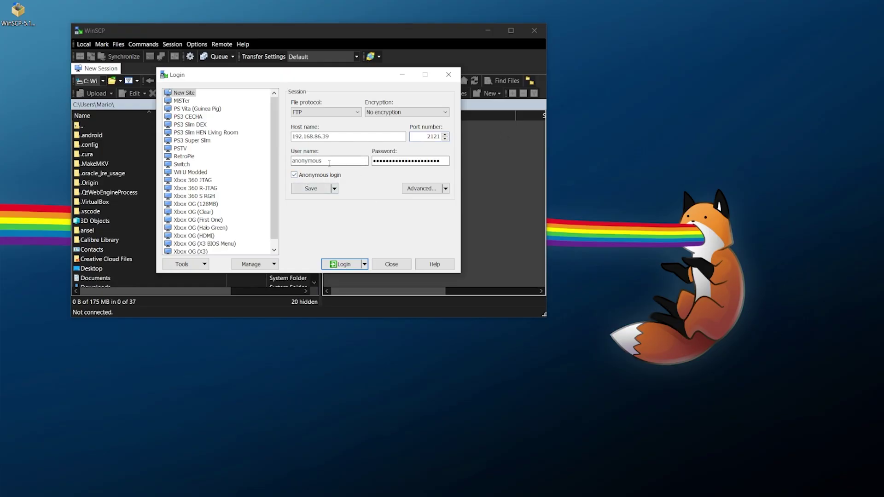
Save the connection as a site named PS4 and log in to it
click(326, 190)
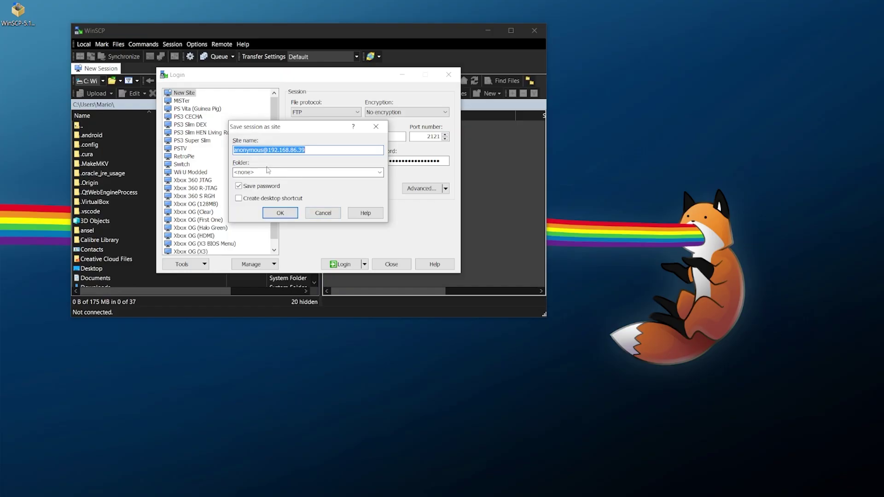
text(PS4)
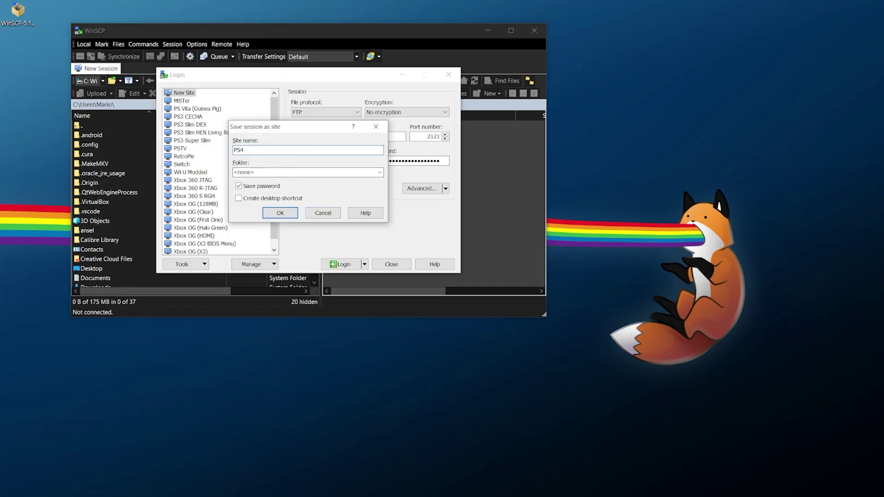
click(283, 212)
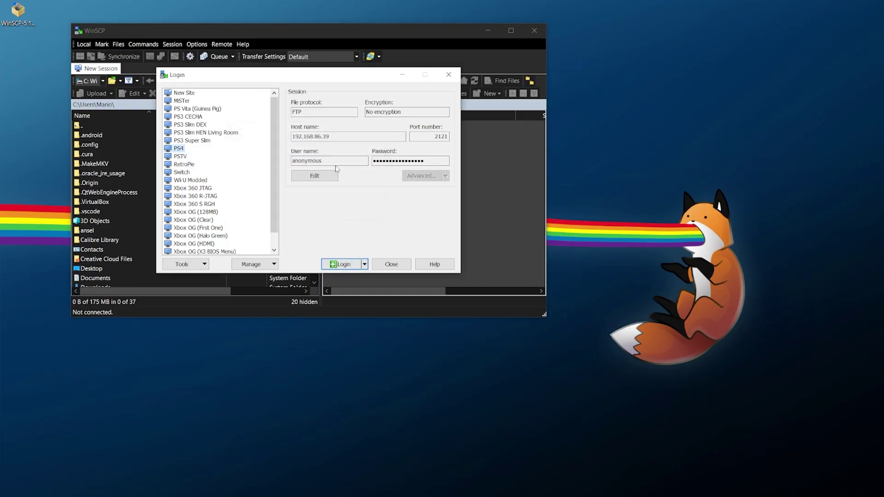
click(339, 264)
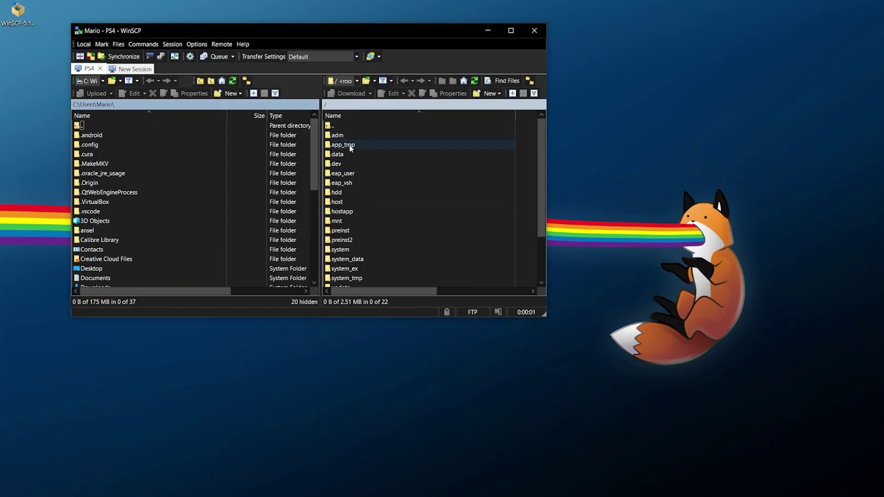
Scroll through the local and PS4 root listings, selecting the host and hdd folders
click(111, 134)
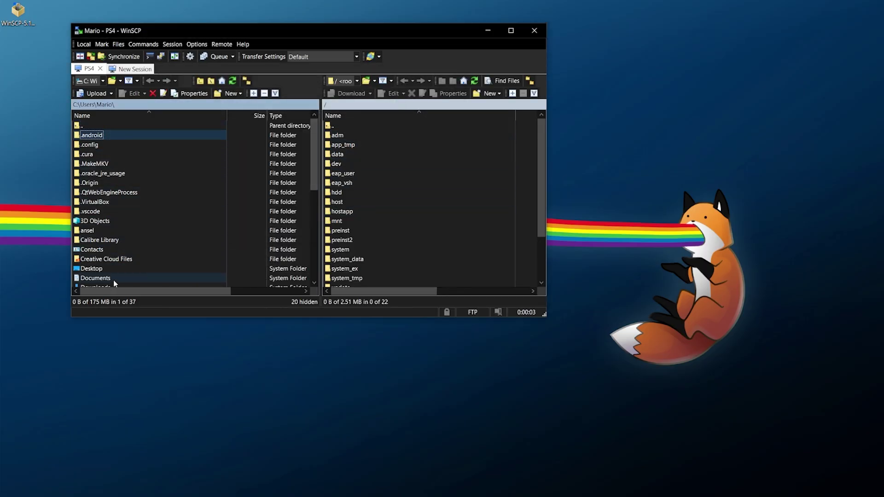
scroll(113, 281, down, 7)
scroll(111, 253, up, 7)
click(384, 134)
scroll(380, 195, down, 5)
scroll(374, 260, up, 5)
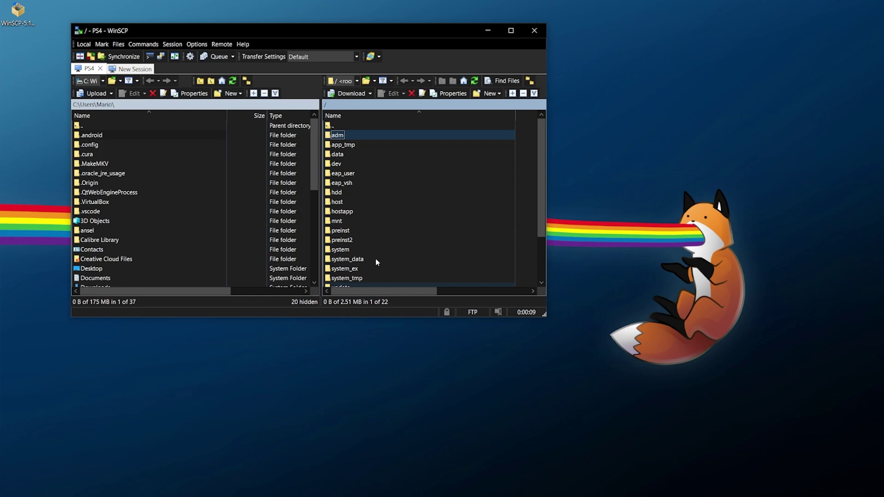
click(338, 202)
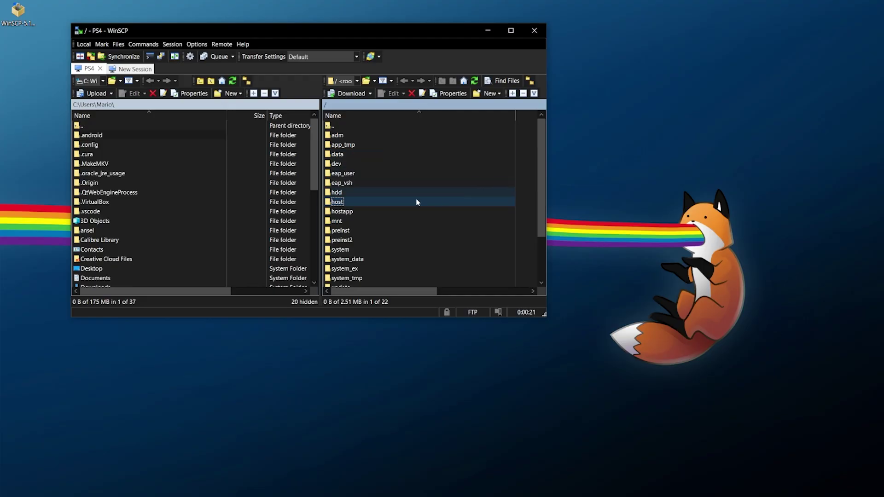
click(375, 197)
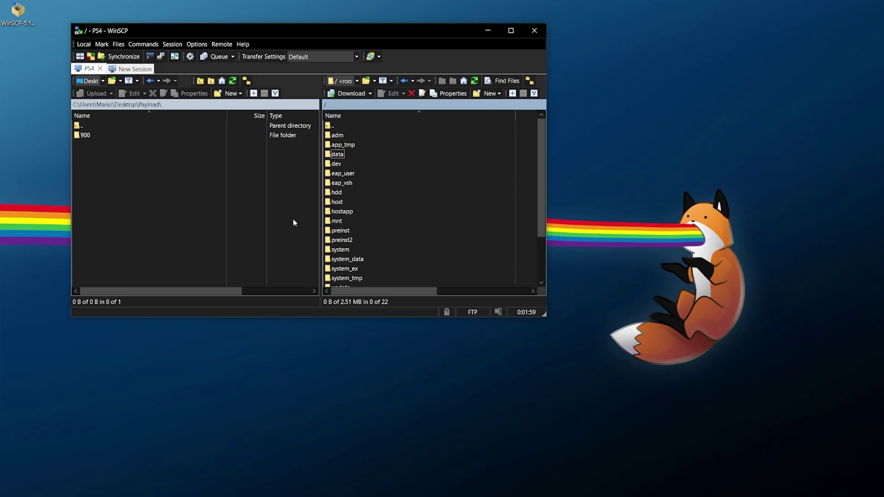
Switch to the local Payload folder listing and scroll through it
click(197, 191)
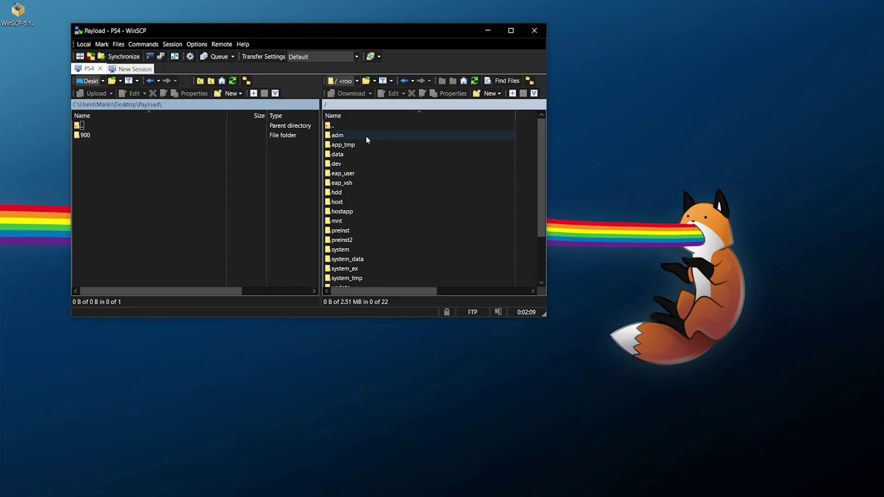
scroll(353, 263, down, 2)
scroll(353, 265, up, 2)
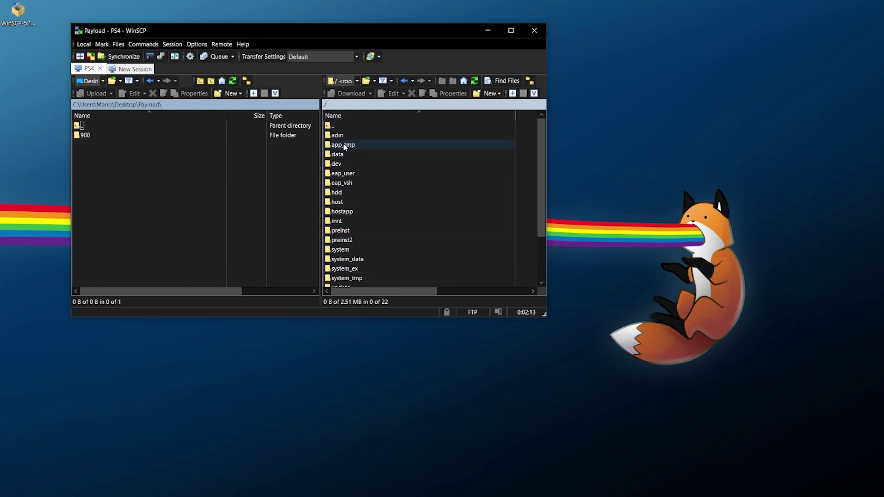
Inside /data, make a new directory named 'payloads' via New > Directory, then enter it
double_click(357, 156)
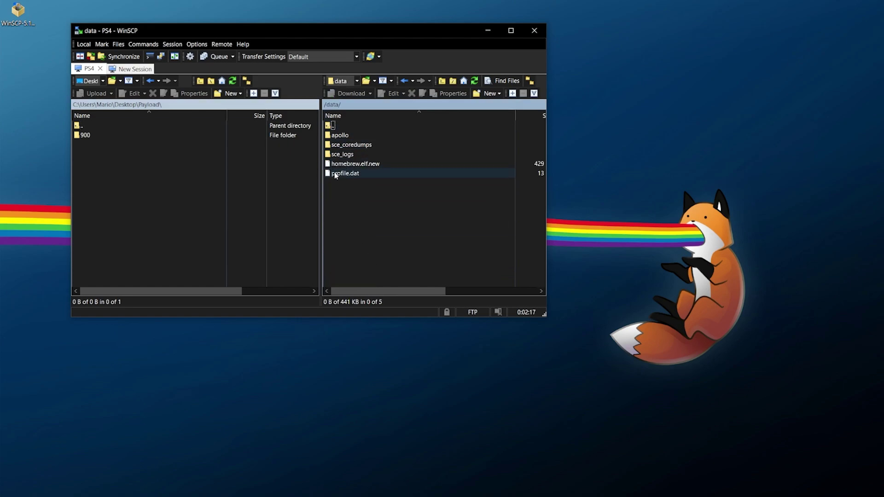
right_click(341, 205)
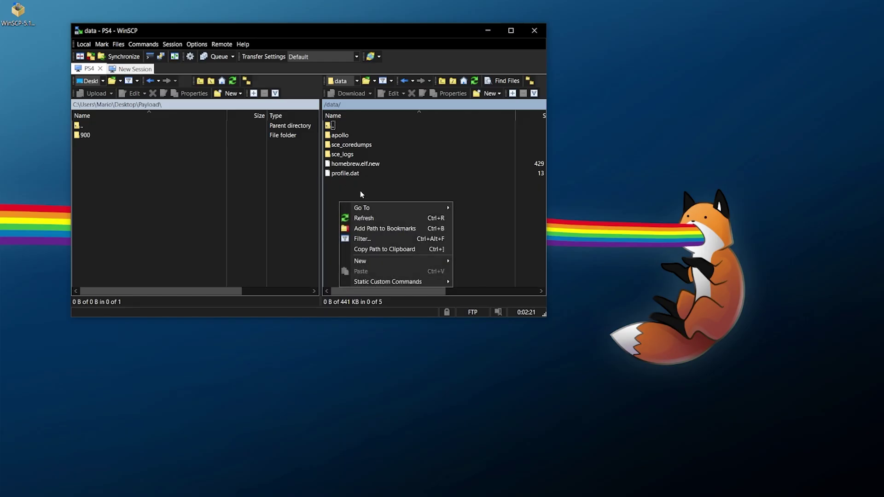
mouse_move(409, 260)
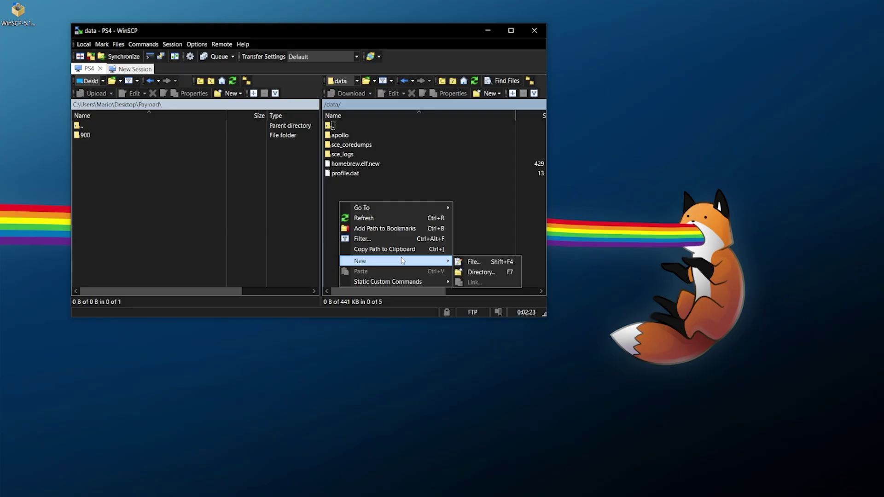
click(494, 273)
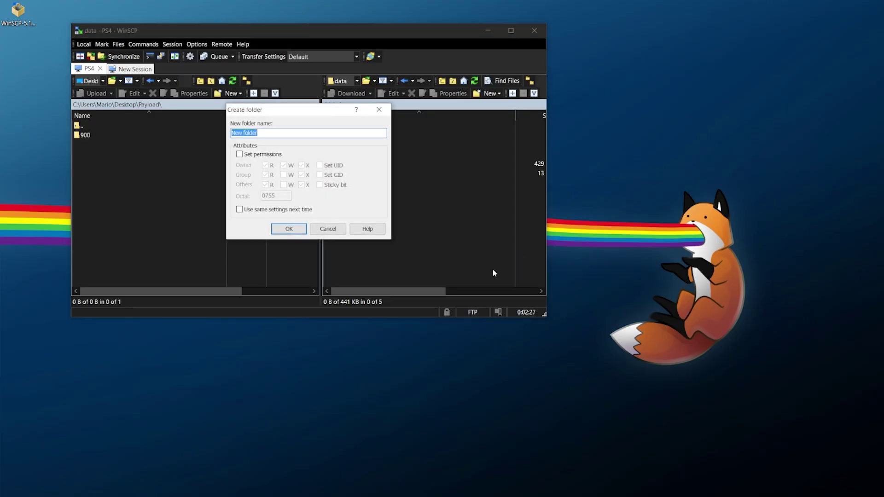
text(payloads)
key(Return)
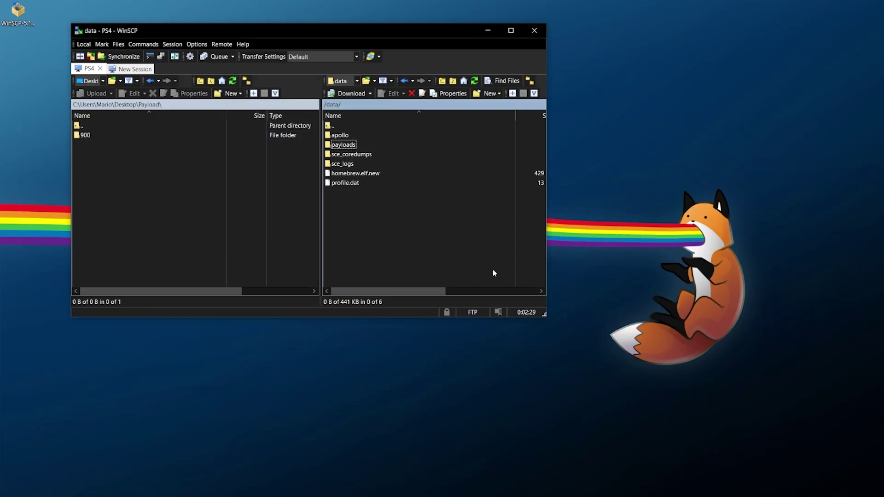
double_click(344, 145)
click(92, 179)
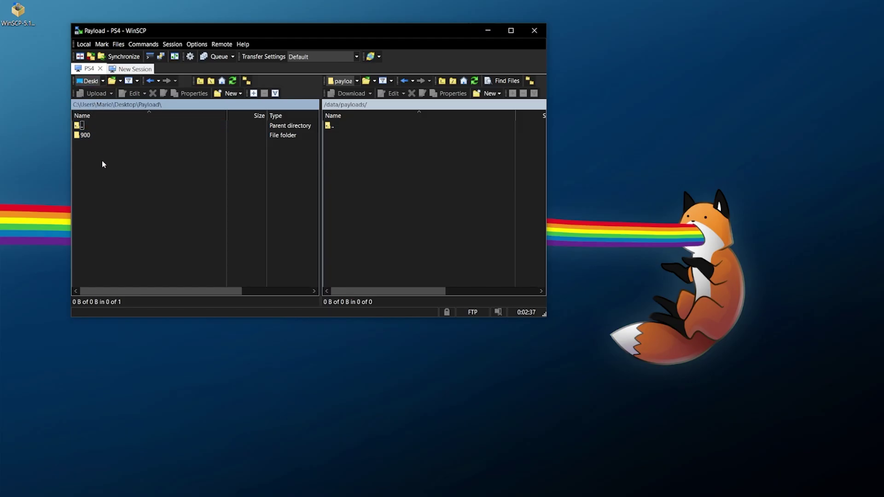
Open the local 900 folder and upload app2usb.bin into /data/payloads
click(88, 136)
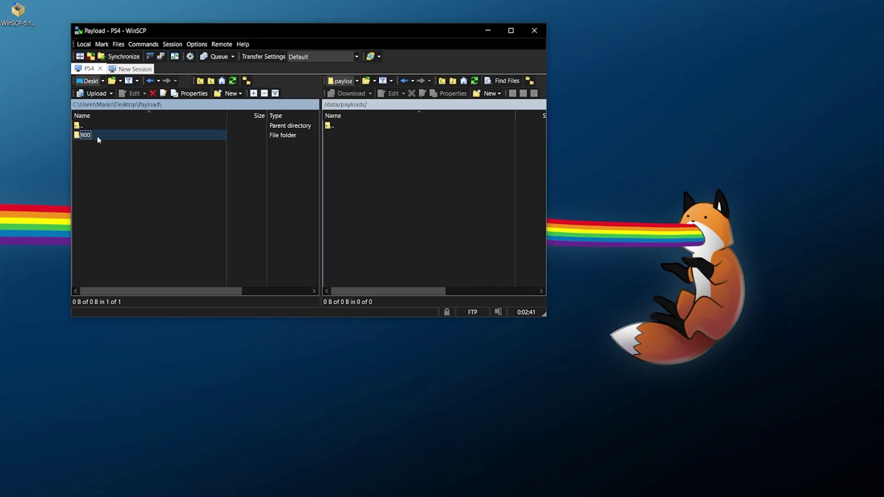
double_click(97, 137)
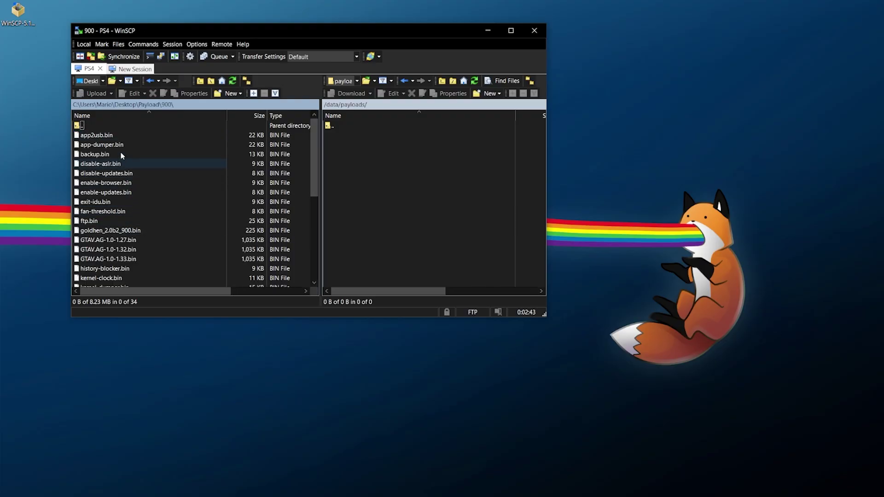
scroll(141, 242, down, 1)
scroll(138, 237, up, 6)
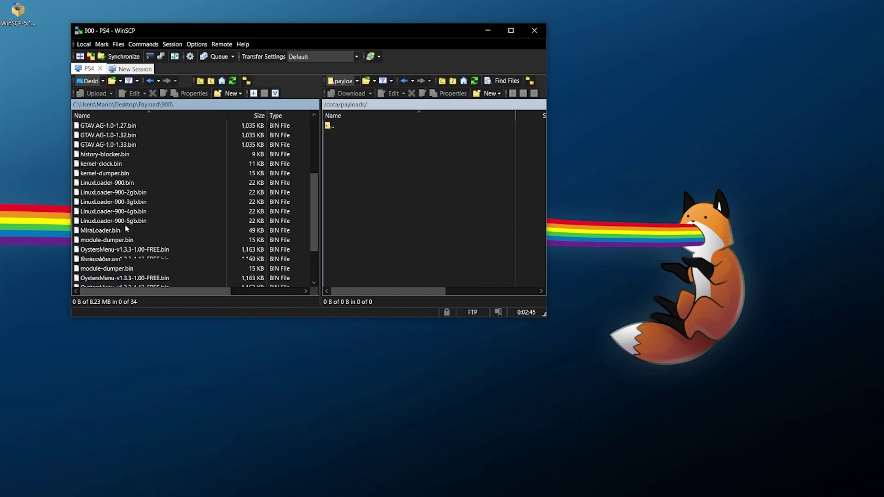
click(98, 135)
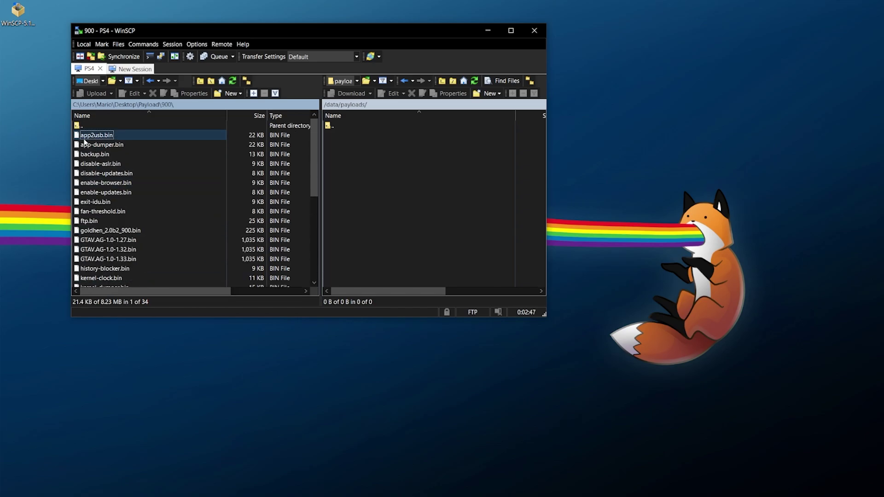
right_click(98, 136)
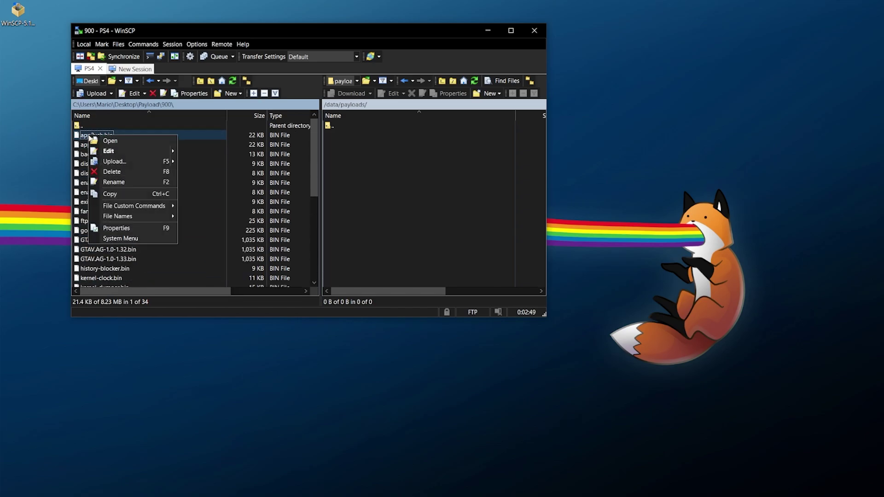
click(115, 159)
click(328, 203)
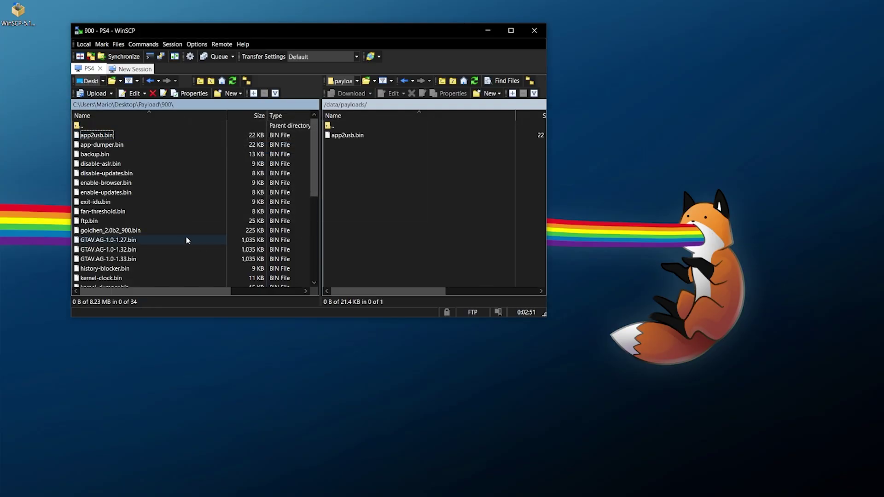
Return to the local Payload folder and download app2usb.bin back into it
click(134, 158)
key(Up)
key(Up)
key(Up)
key(Return)
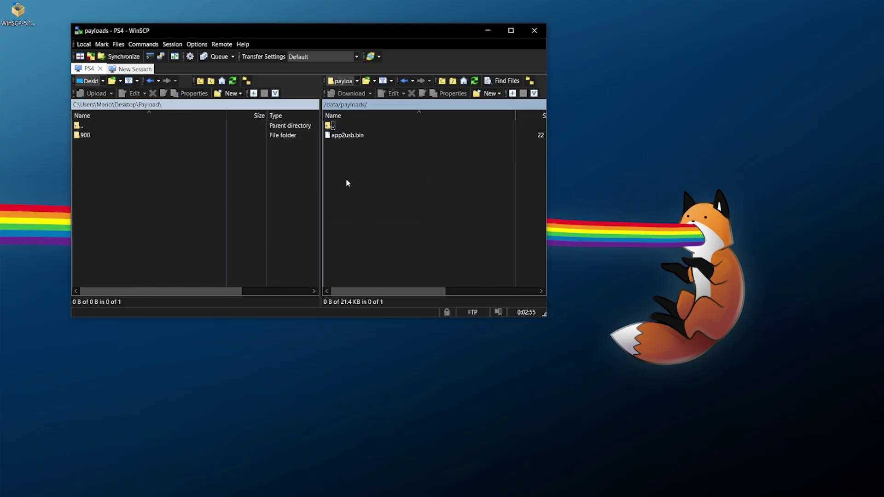
right_click(334, 137)
click(362, 160)
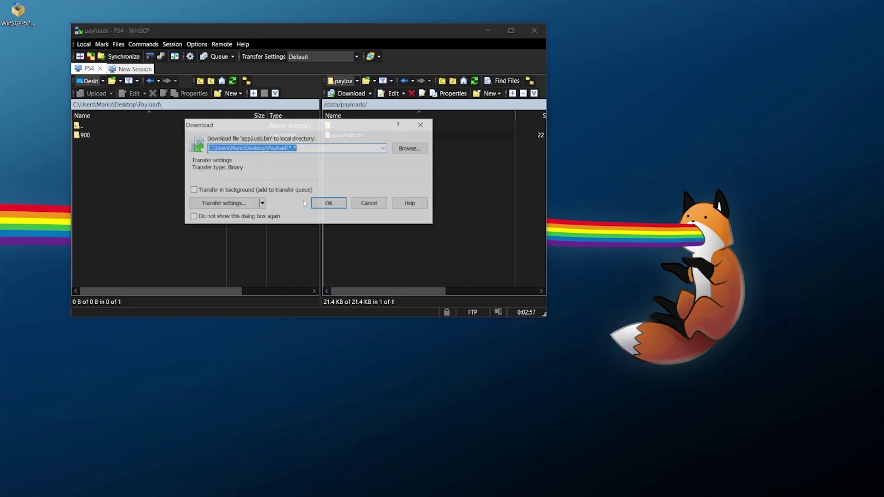
click(329, 202)
click(96, 196)
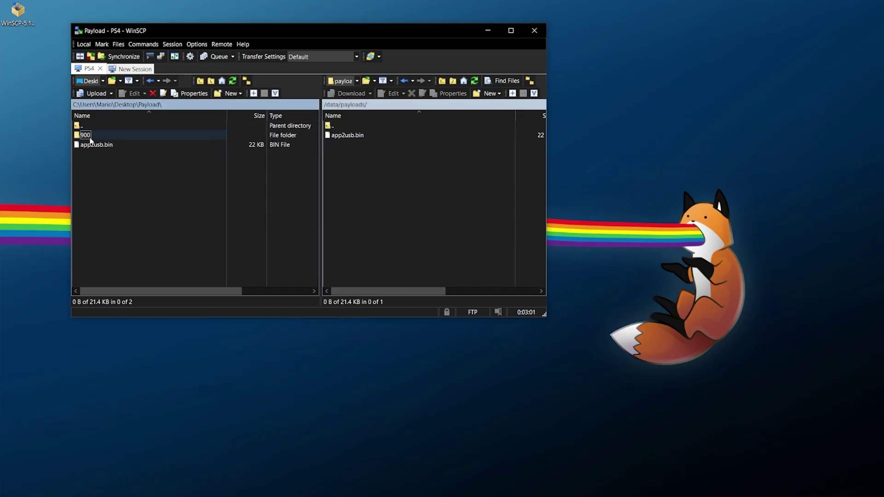
In Explorer, select every file in 900 except app2usb.bin and drag them into /data/payloads
key(ctrl+alt+o)
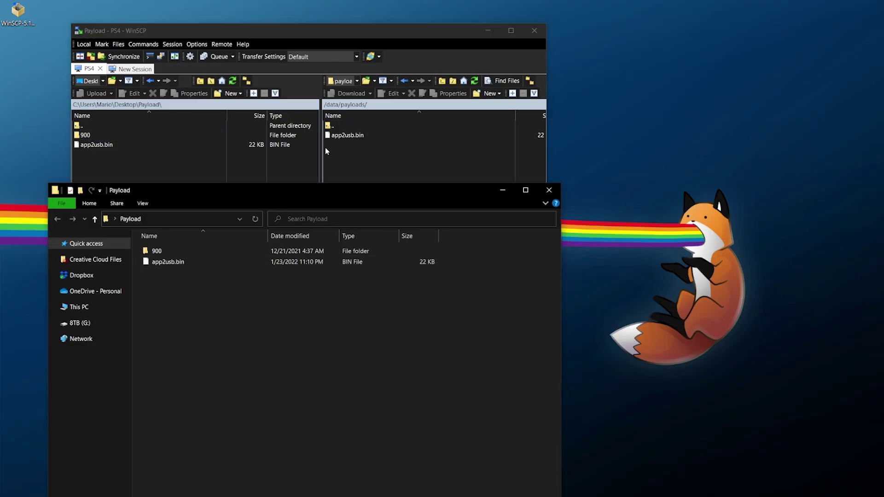
double_click(154, 251)
key(ctrl+a)
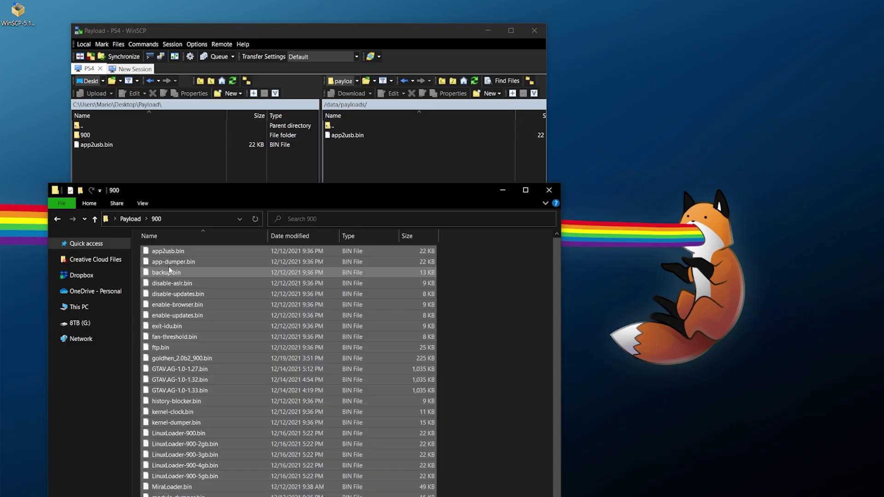
ctrl+click(168, 252)
drag(170, 264, 402, 166)
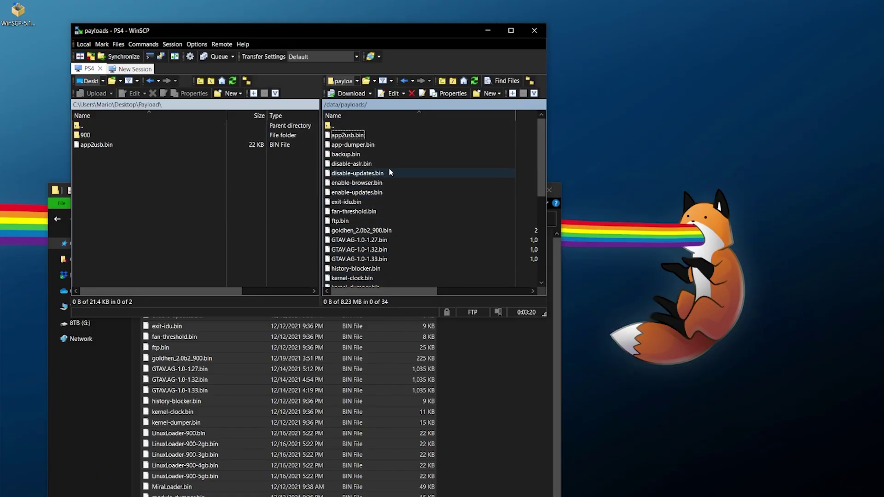
scroll(430, 209, down, 3)
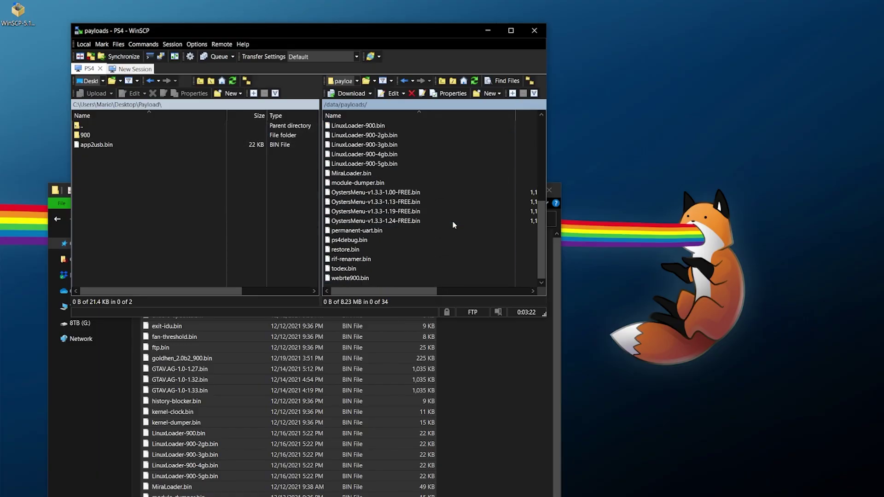
scroll(411, 275, up, 3)
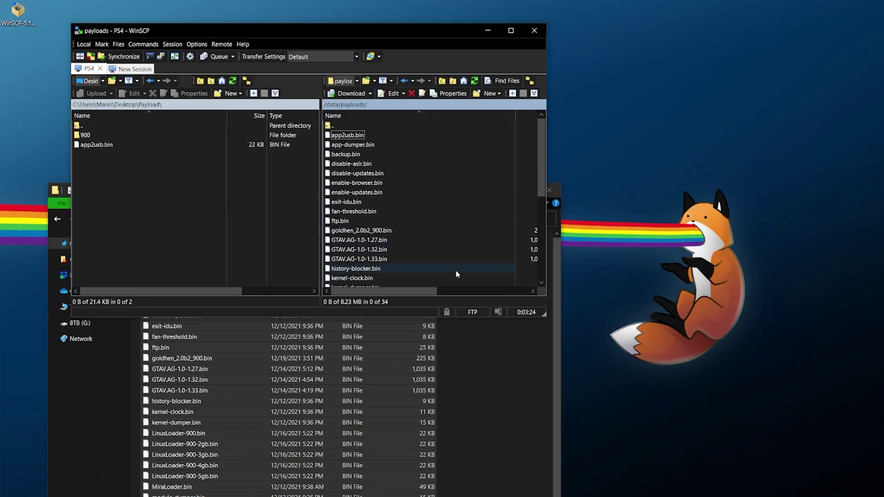